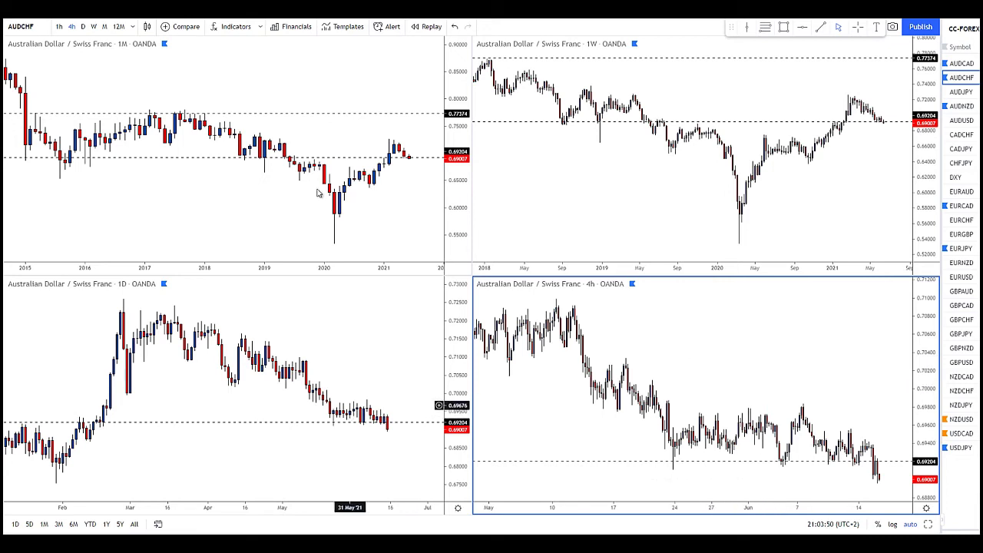
- Zoom the monthly AUDCHF chart to span about 2016–2021, panning it slightly right
scroll(284, 208, up, 1)
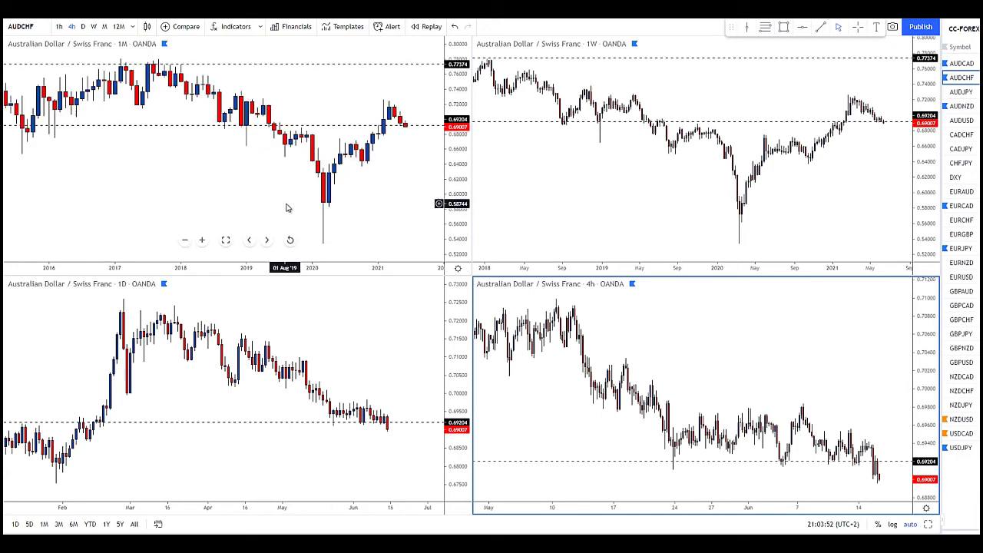
drag(402, 198, 412, 197)
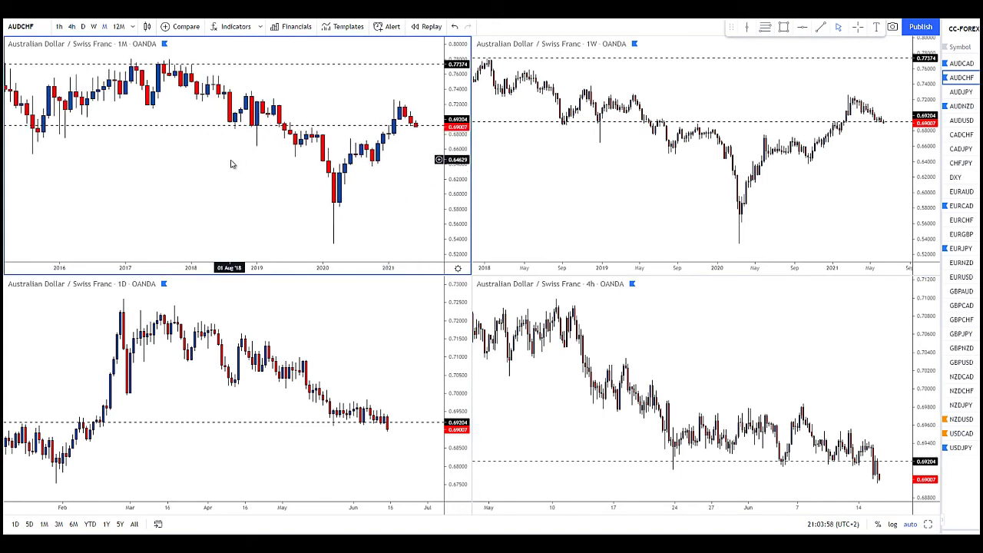
scroll(232, 163, down, 1)
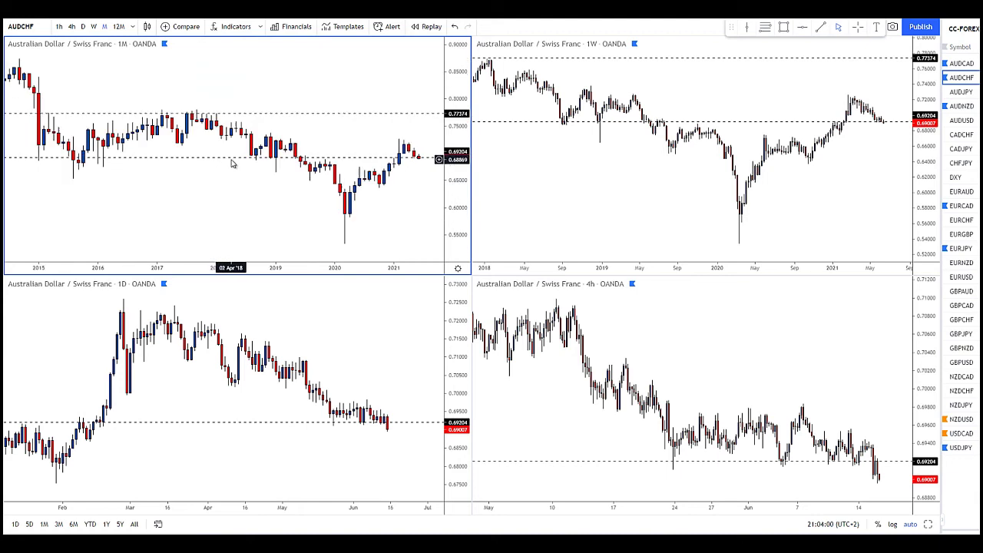
scroll(265, 163, up, 1)
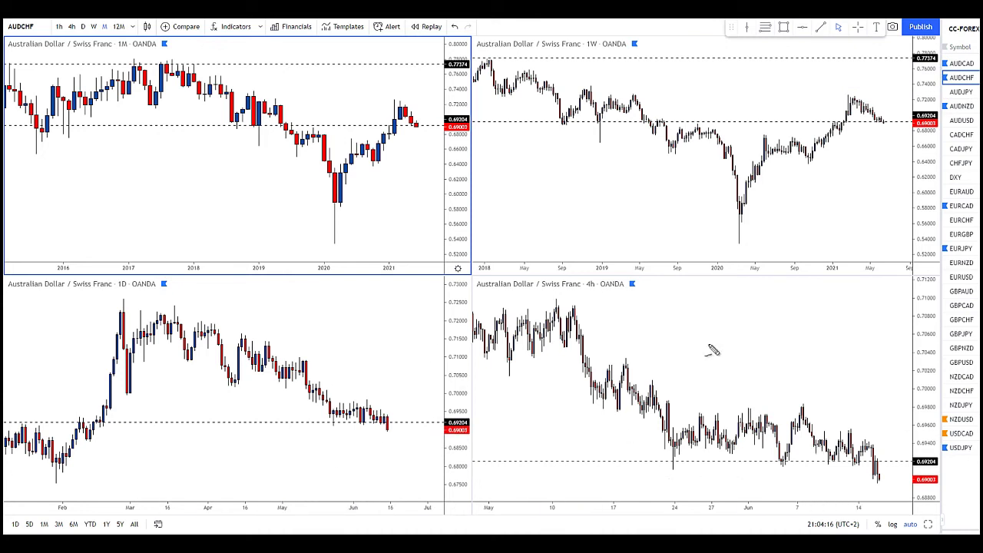
- Hand-write 0,25 and 0,5 with the screen pen over the 4h chart
mouse_move(779, 306)
mouse_down()
mouse_move(787, 329)
mouse_move(778, 306)
mouse_move(796, 330)
mouse_move(838, 328)
mouse_up()
mouse_move(844, 303)
mouse_down()
mouse_move(838, 323)
mouse_move(846, 299)
mouse_up()
mouse_move(650, 307)
mouse_down()
mouse_move(644, 329)
mouse_move(650, 309)
mouse_move(656, 323)
mouse_move(663, 318)
mouse_move(659, 329)
mouse_up()
drag(662, 307, 677, 309)
- Circle AUDCHF in the watchlist, add the fraction bar under 0,5, and circle and underline 0,25
mouse_move(974, 63)
mouse_down()
mouse_move(964, 54)
mouse_move(942, 86)
mouse_move(976, 77)
mouse_move(962, 62)
mouse_up()
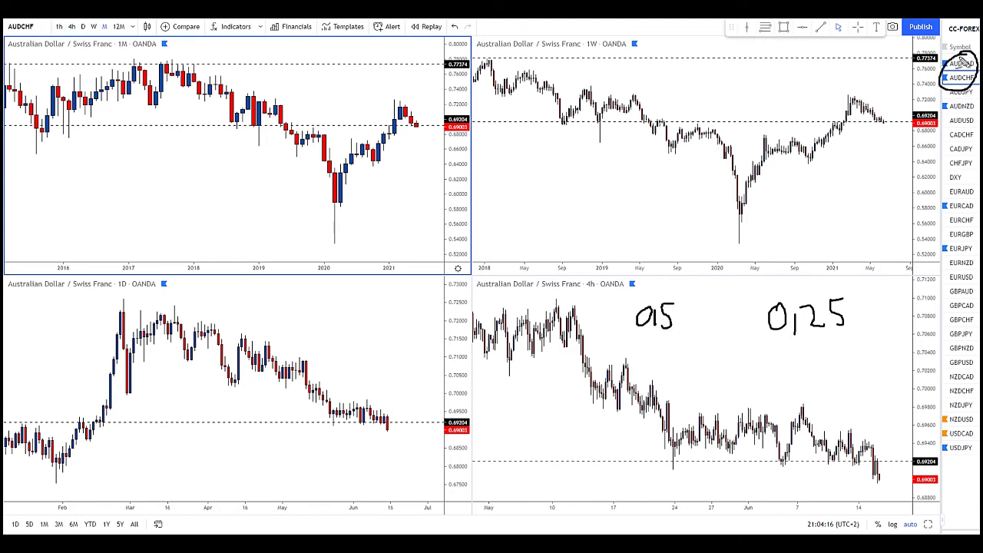
mouse_move(659, 347)
mouse_down()
mouse_move(716, 317)
mouse_move(708, 367)
mouse_up()
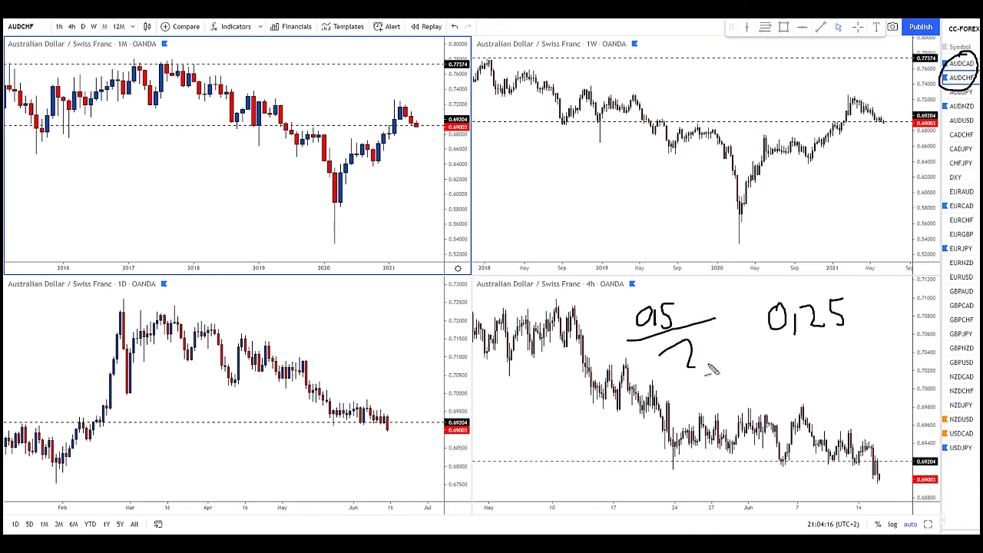
mouse_move(836, 278)
mouse_down()
mouse_move(762, 303)
mouse_move(791, 350)
mouse_move(858, 338)
mouse_move(842, 289)
mouse_up()
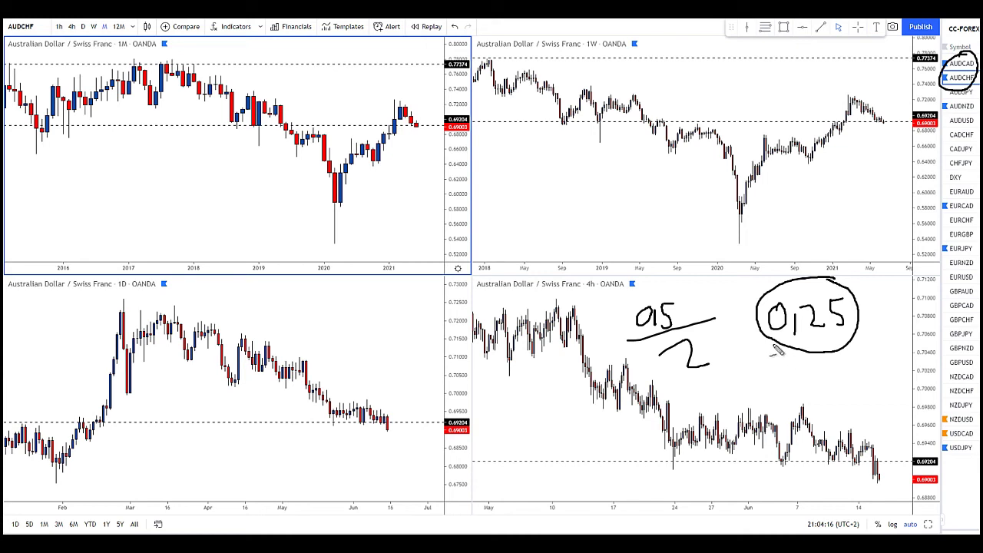
drag(773, 345, 861, 323)
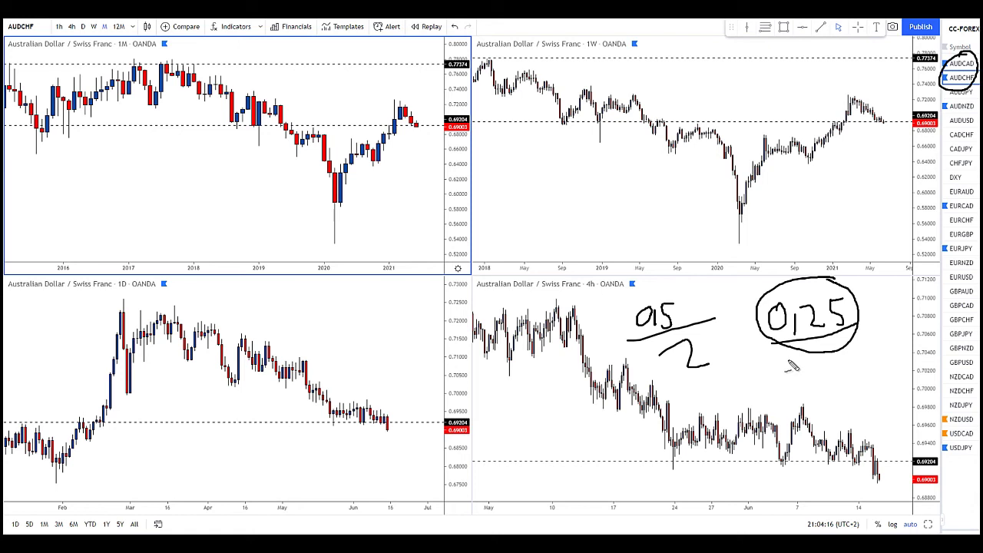
- Clear the handwritten notes and try lowering the weekly horizontal level to 0.68872
key(Escape)
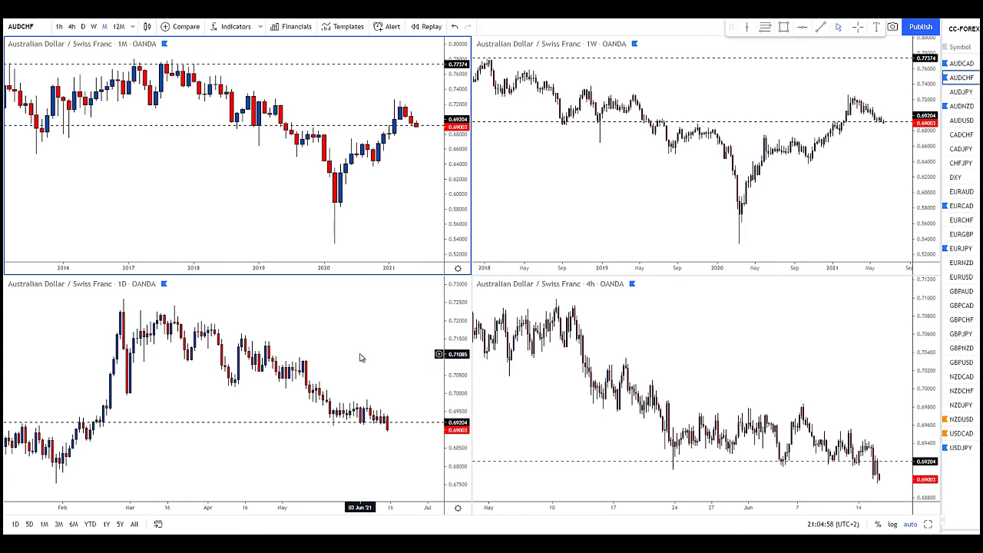
scroll(360, 357, down, 1)
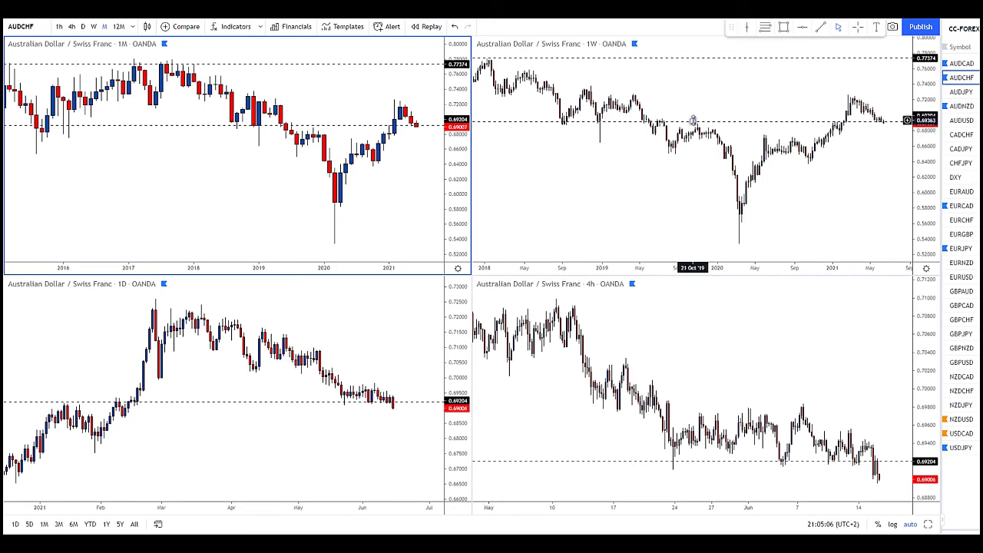
drag(693, 120, 568, 128)
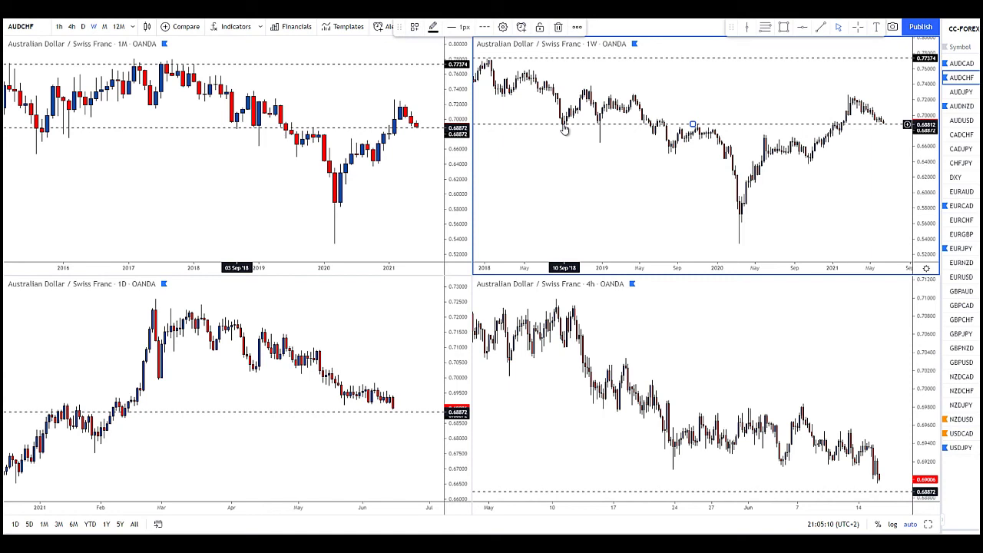
- Undo and redo the level moves, ending with the horizontal level back at 0.69204 on all charts
click(257, 130)
key(ctrl+z)
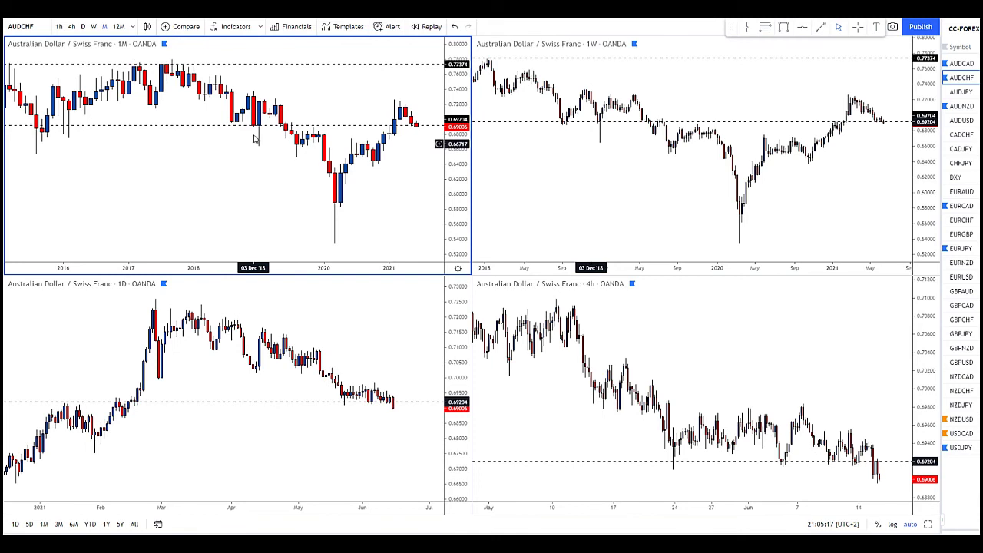
key(ctrl+z)
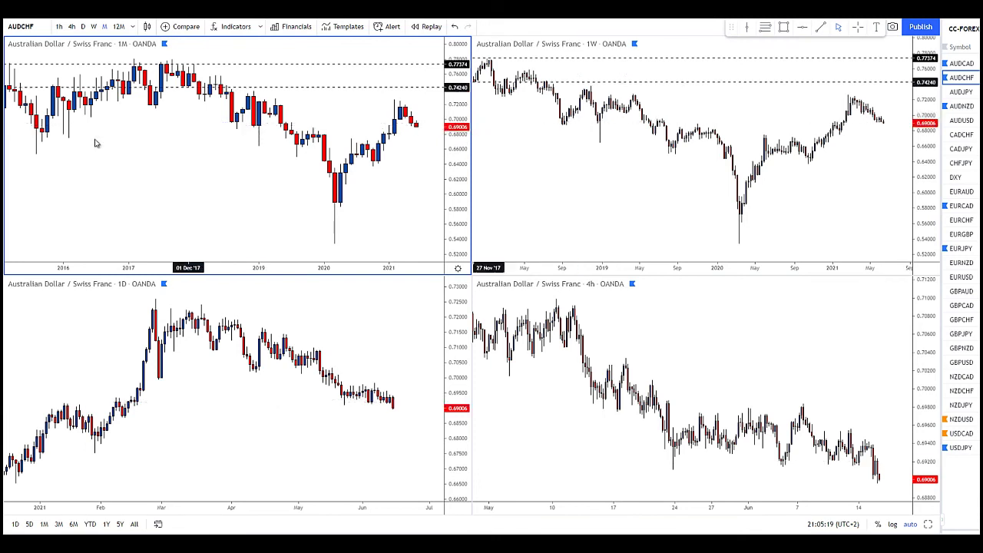
key(ctrl+y)
drag(44, 129, 322, 141)
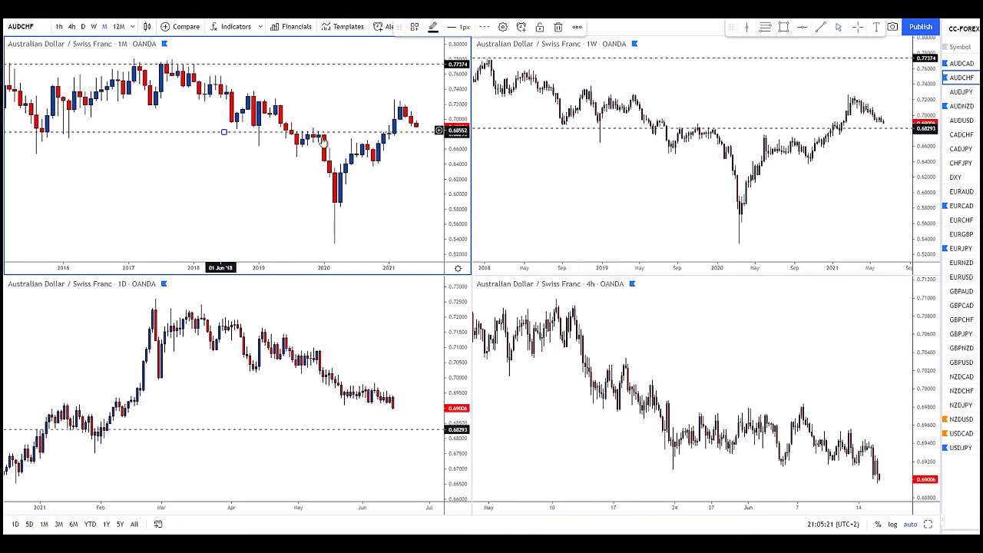
scroll(358, 169, down, 2)
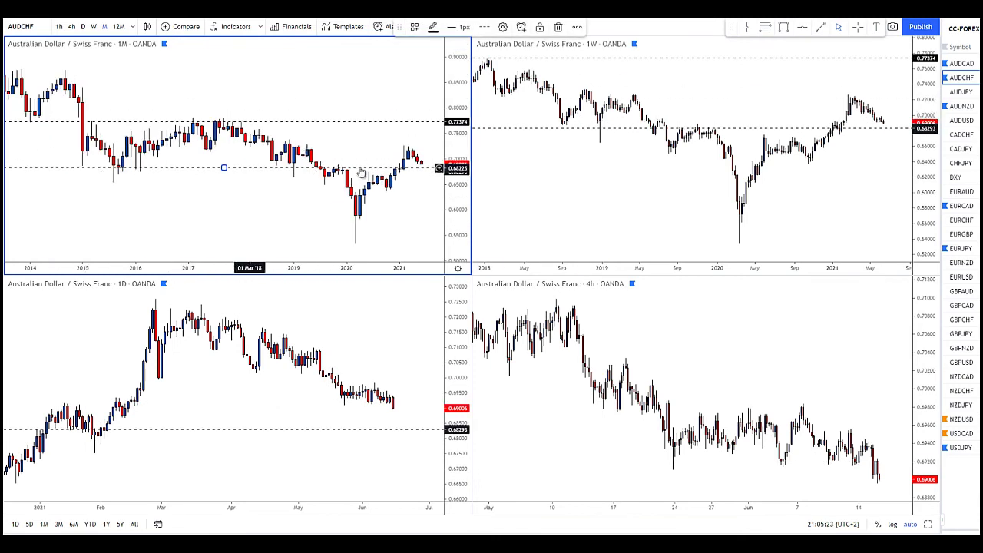
key(ctrl+z)
key(ctrl+z)
drag(269, 131, 275, 163)
scroll(288, 199, up, 2)
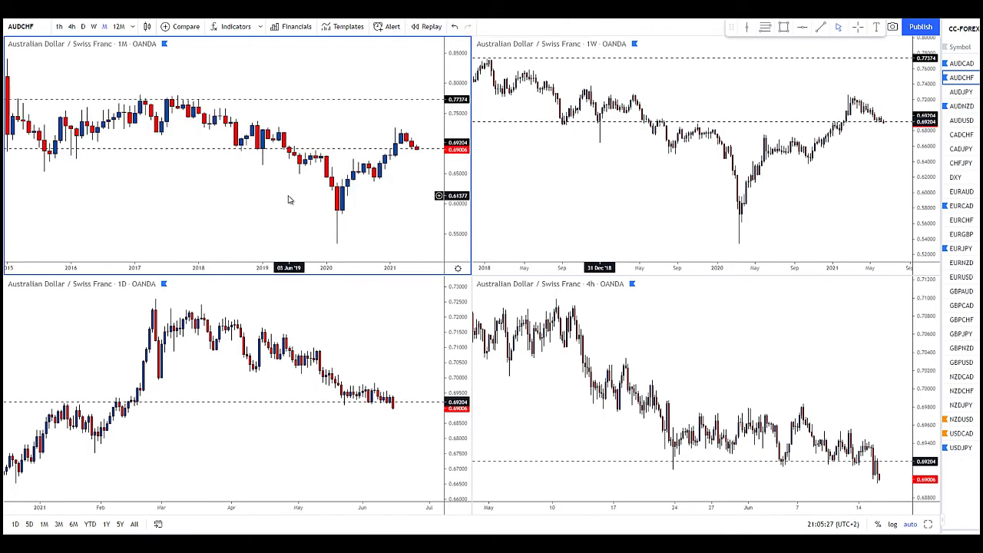
scroll(373, 428, up, 2)
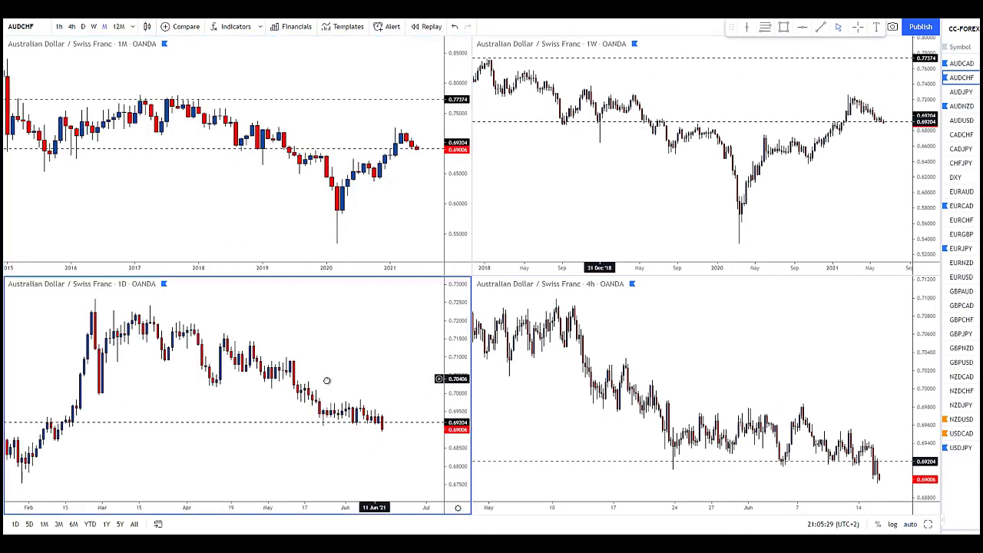
- Place three rising projected candles on the daily chart and one on the weekly, plus a wide box along 0.69204
drag(327, 380, 274, 385)
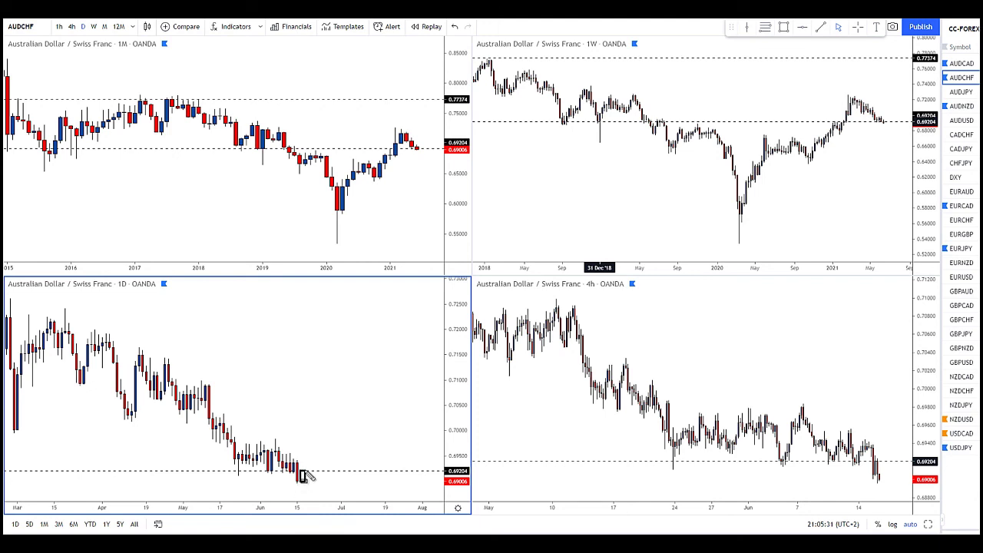
click(308, 472)
click(320, 455)
click(326, 442)
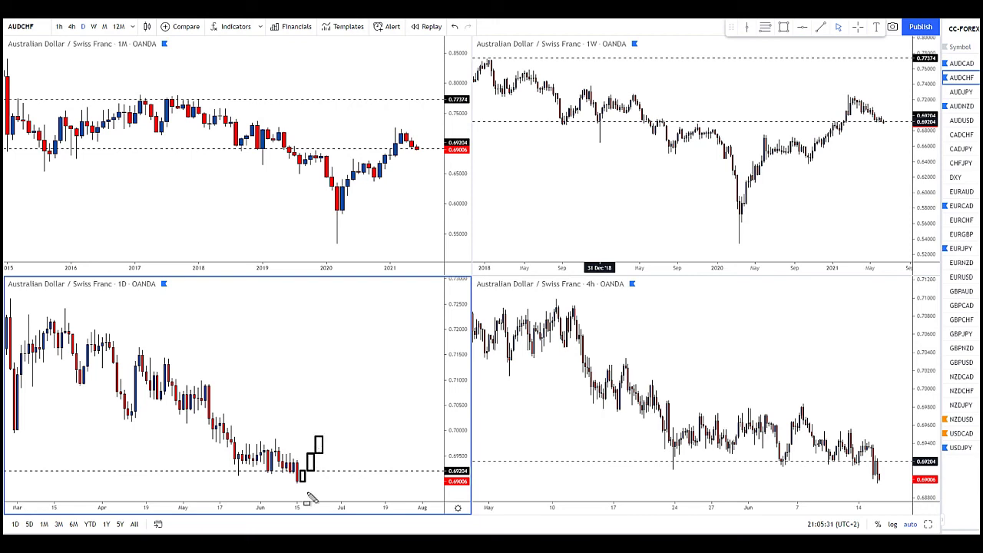
click(886, 119)
click(336, 477)
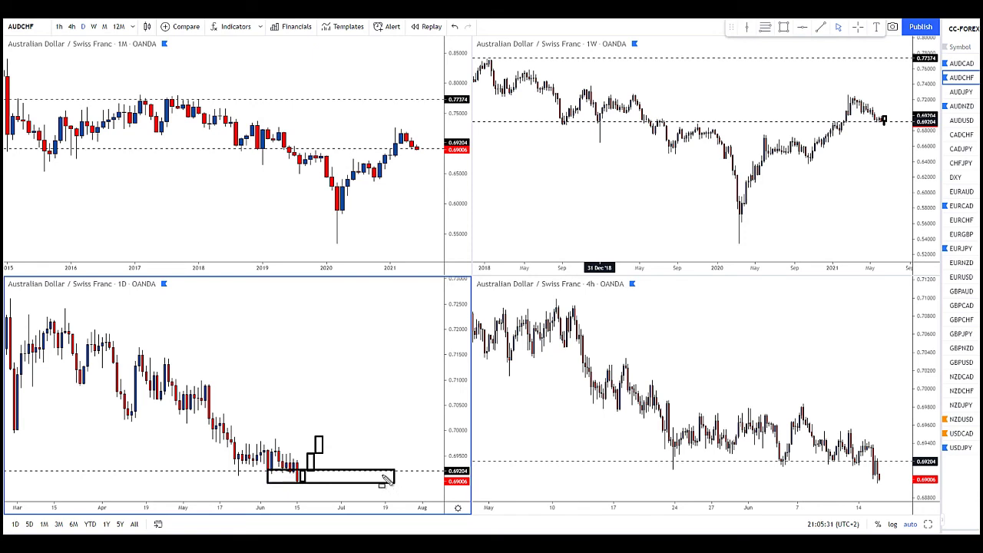
- Add another daily projected candle, box the 4h touches of 0.69204, and draw a box below the level at the chart's end
mouse_move(325, 436)
mouse_down()
mouse_move(359, 470)
mouse_move(377, 395)
mouse_up()
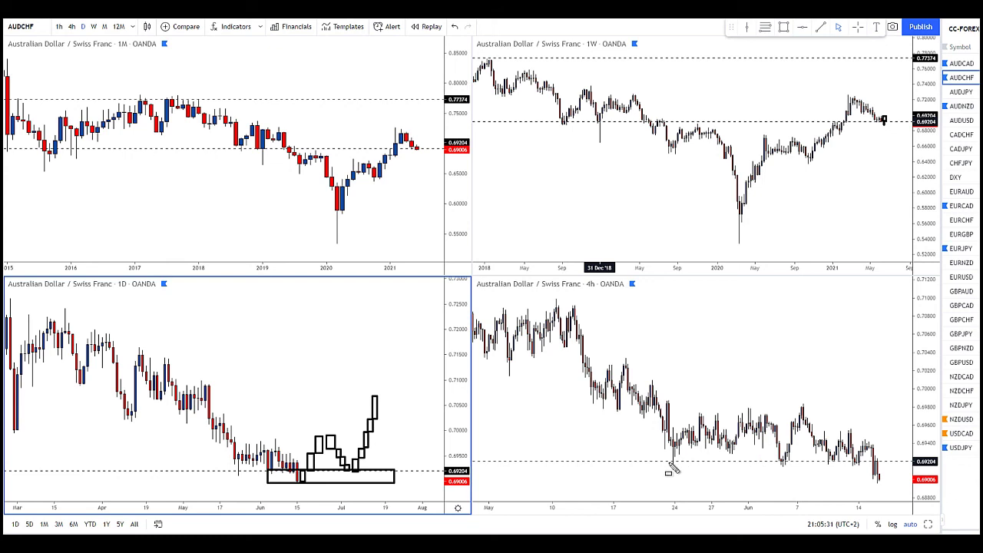
drag(666, 457, 684, 467)
drag(777, 458, 861, 465)
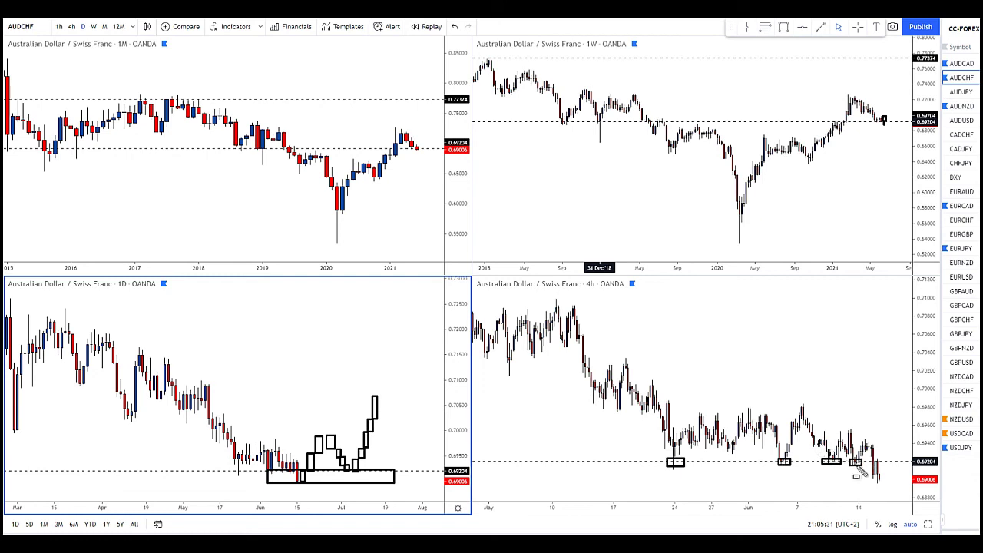
mouse_move(881, 463)
mouse_down()
mouse_move(888, 446)
mouse_move(860, 431)
mouse_up()
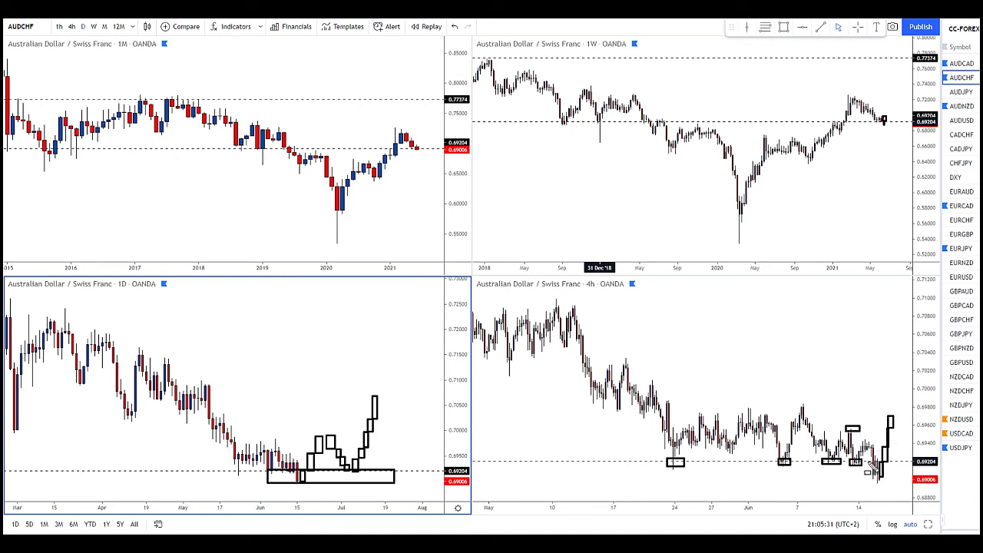
mouse_move(869, 462)
mouse_down()
mouse_move(900, 491)
mouse_move(922, 490)
mouse_up()
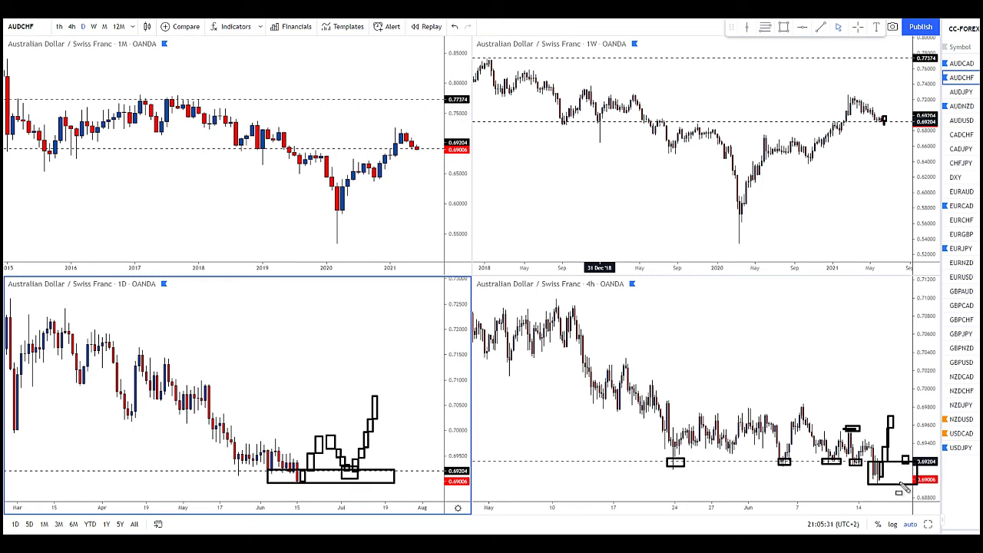
- Draw a small box at 0.69204, three boxes in the upper 4h area, and a short flat mark near recent candles
click(934, 466)
drag(642, 318, 704, 332)
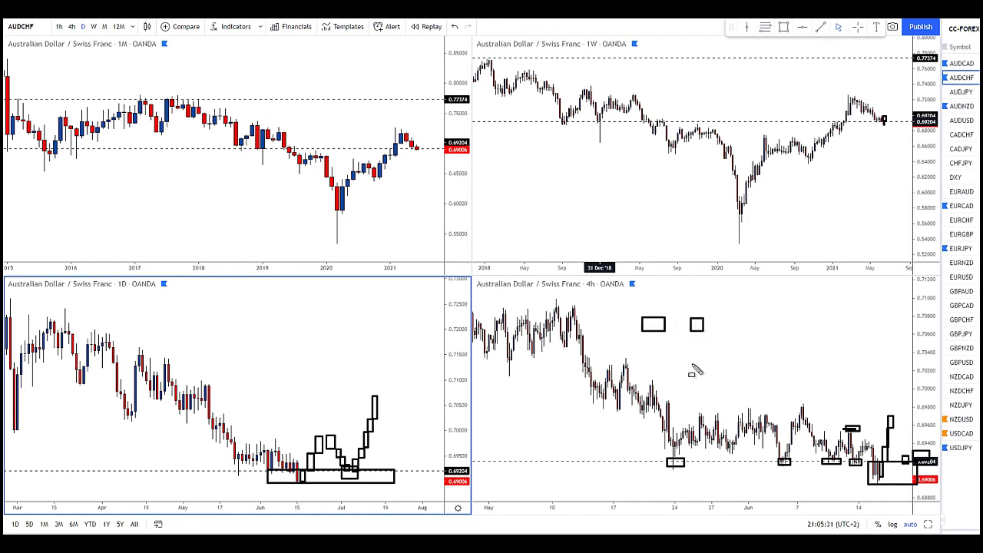
drag(595, 324, 613, 338)
drag(811, 444, 834, 446)
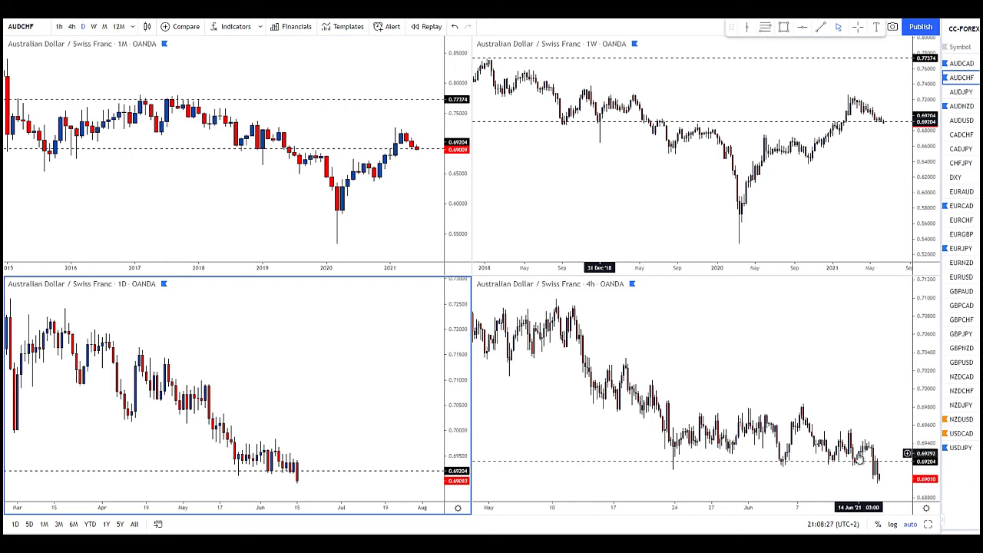
- Pan the cleaned 4h chart left to leave room after the last candle
drag(662, 338, 632, 338)
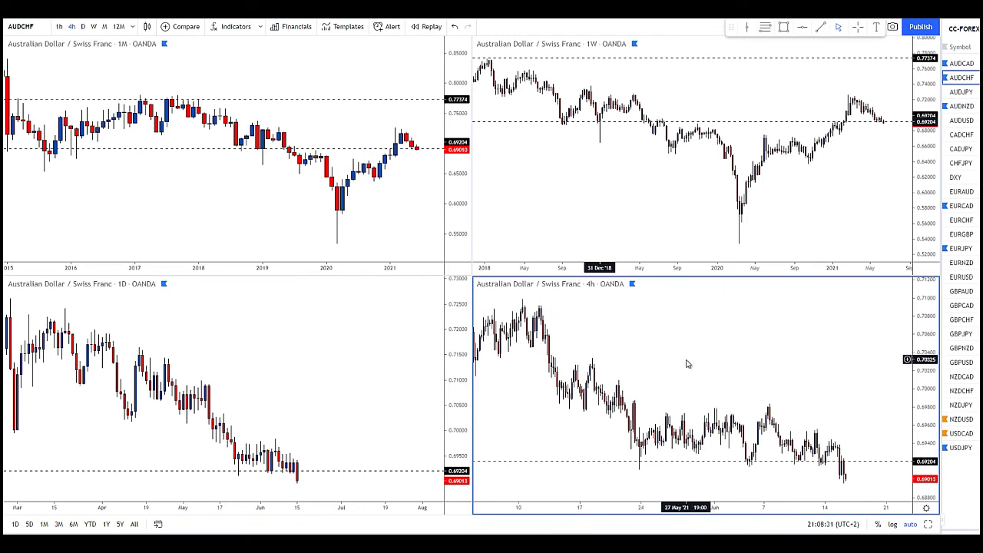